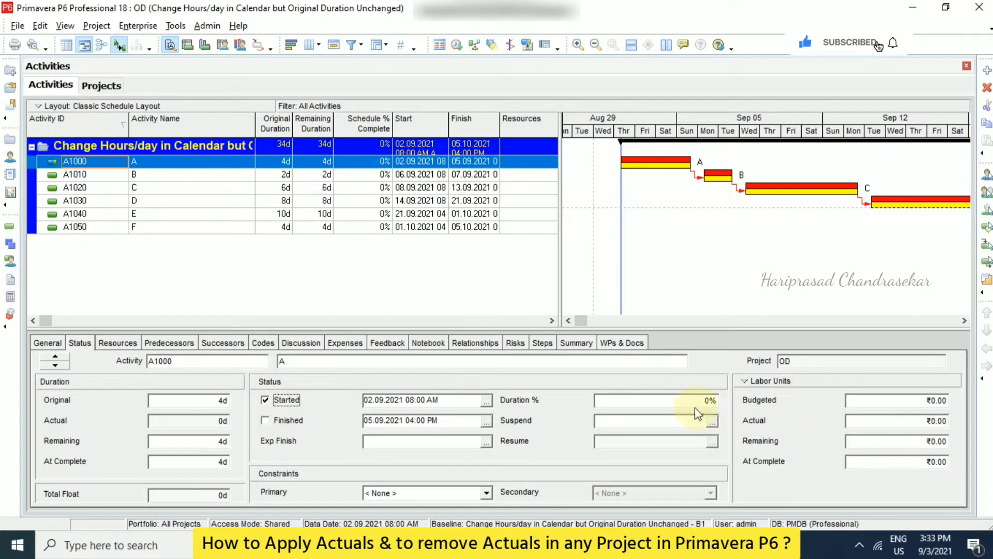
- Set A1000 to 50% duration complete and mark A1010 as started
{"action": "left_click", "coordinate": [646, 403]}
{"action": "left_click_drag", "start_coordinate": [647, 402], "coordinate": [504, 406]}
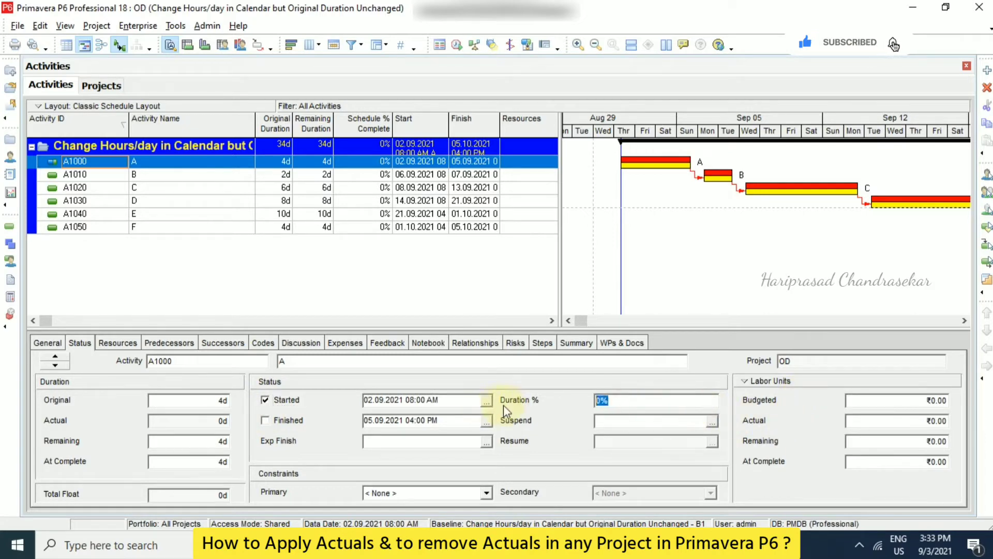
{"action": "left_click", "coordinate": [178, 175]}
{"action": "left_click", "coordinate": [695, 401]}
{"action": "left_click_drag", "start_coordinate": [695, 401], "coordinate": [513, 409]}
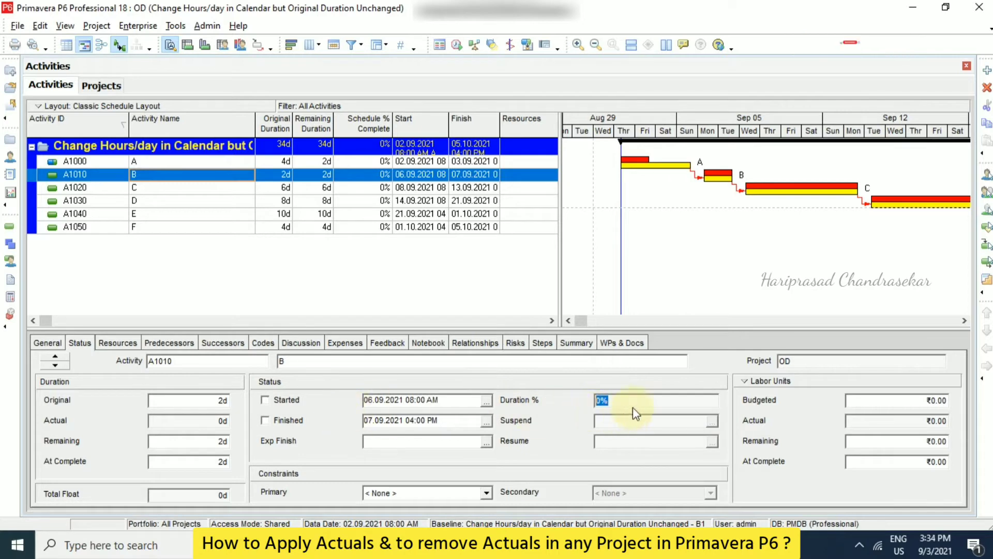
{"action": "left_click", "coordinate": [266, 400]}
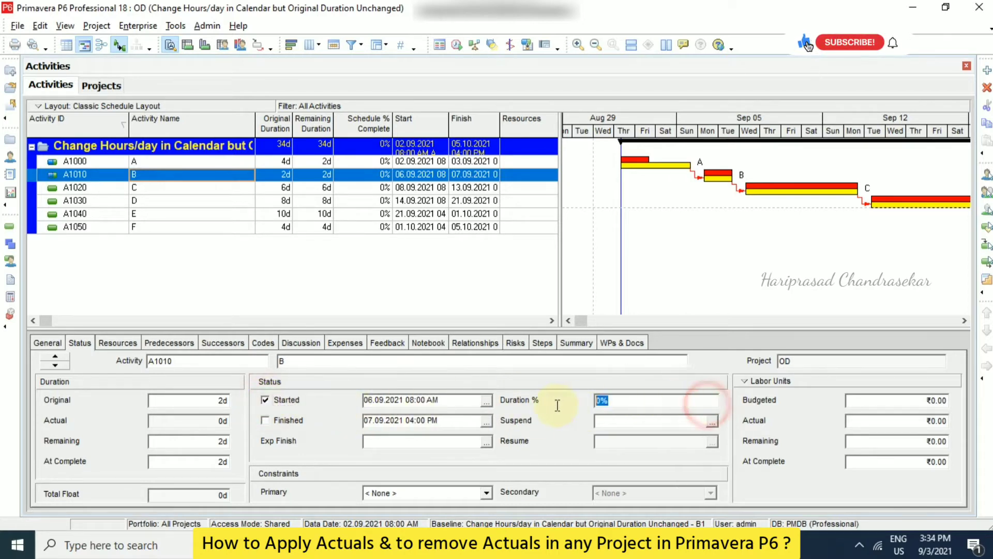
- Mark A1020 as started and A1030 as both started and finished
{"action": "left_click", "coordinate": [108, 188]}
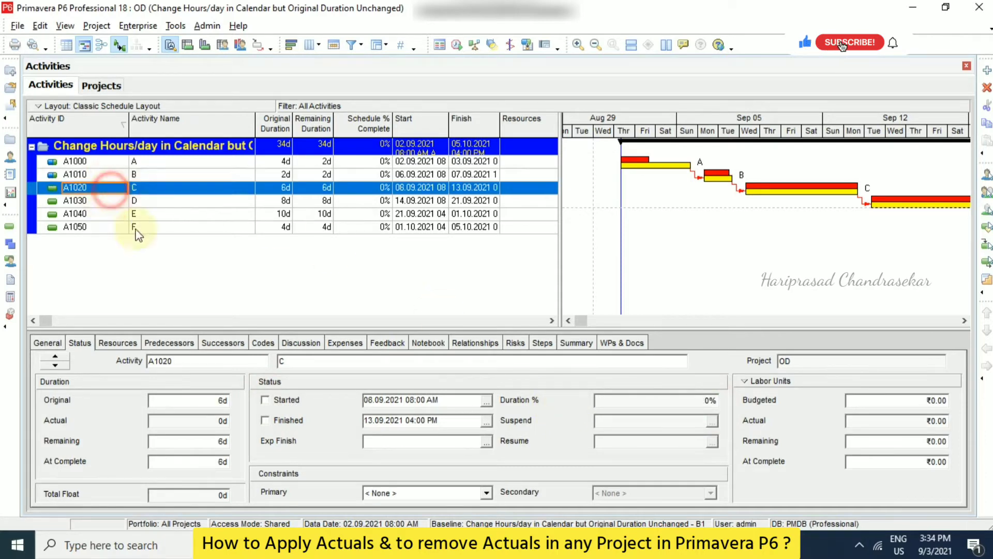
{"action": "left_click", "coordinate": [265, 400]}
{"action": "left_click", "coordinate": [708, 400]}
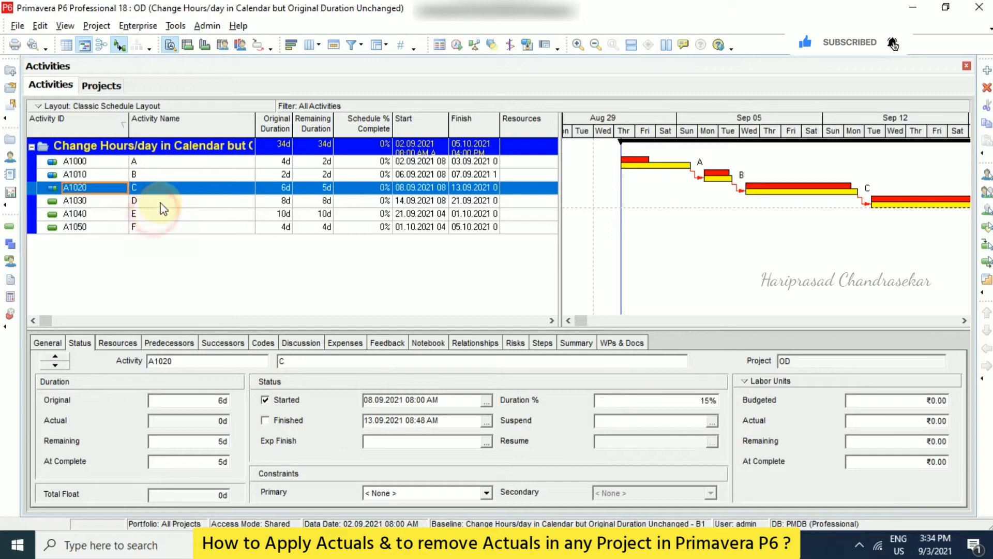
{"action": "left_click", "coordinate": [155, 201]}
{"action": "left_click", "coordinate": [287, 400]}
{"action": "left_click", "coordinate": [288, 420]}
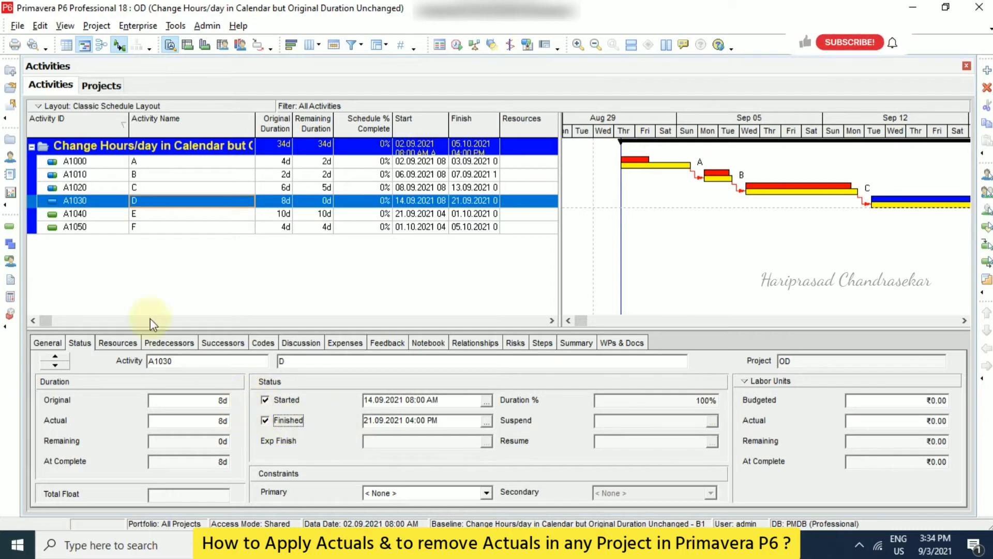
- Mark A1050 as started with 5% duration complete
{"action": "left_click", "coordinate": [151, 214]}
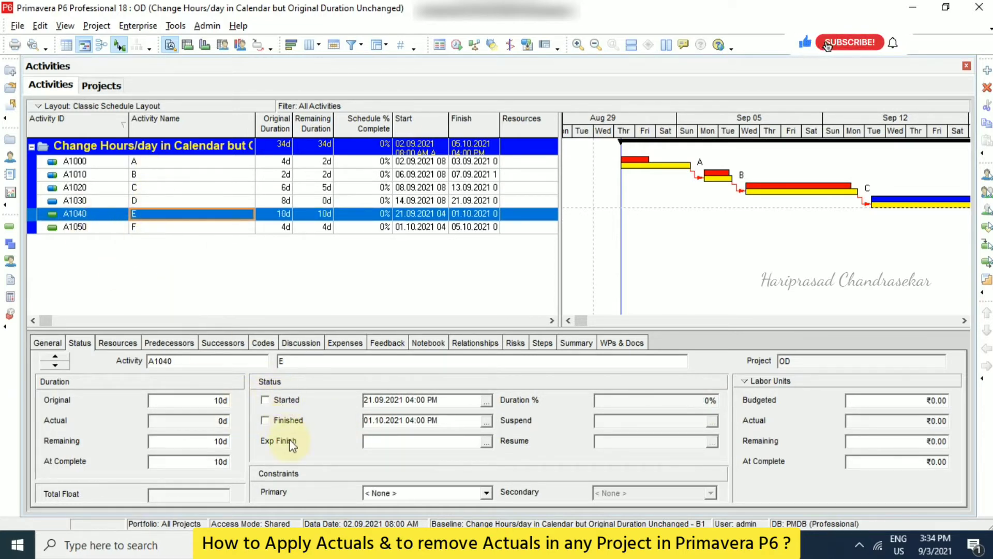
{"action": "left_click", "coordinate": [149, 228]}
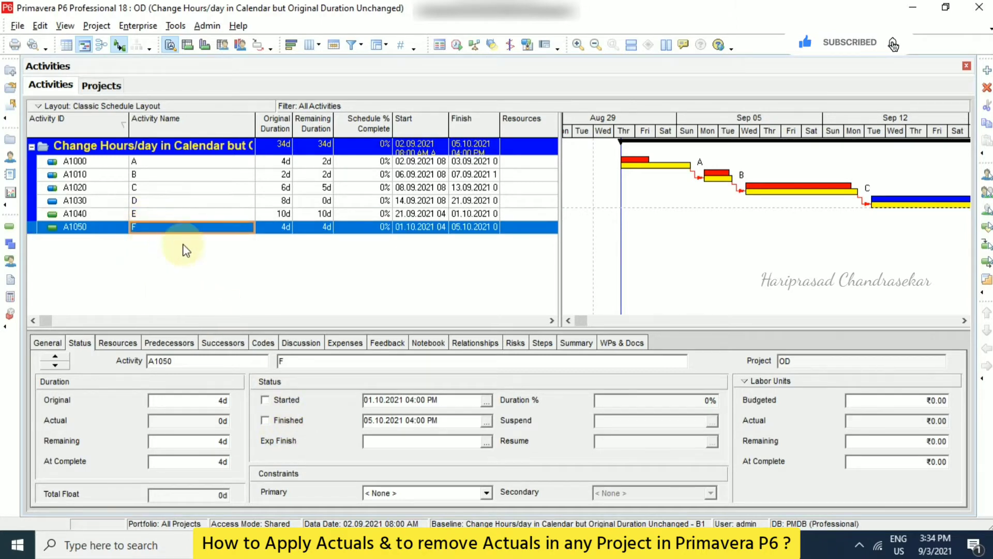
{"action": "left_click", "coordinate": [272, 399]}
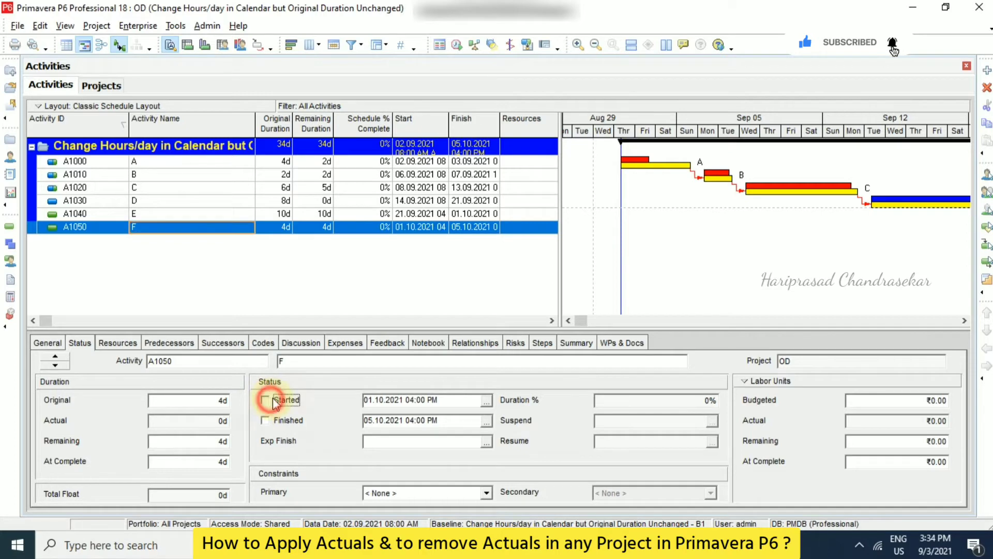
{"action": "left_click", "coordinate": [672, 401]}
{"action": "type", "text": "5"}
{"action": "key", "text": "Return"}
{"action": "left_click", "coordinate": [965, 321]}
- Zoom out the Gantt timescale to show all bars, then review activities A1030 and A1040
{"action": "left_click_drag", "start_coordinate": [965, 320], "coordinate": [966, 320]}
{"action": "left_click", "coordinate": [595, 44]}
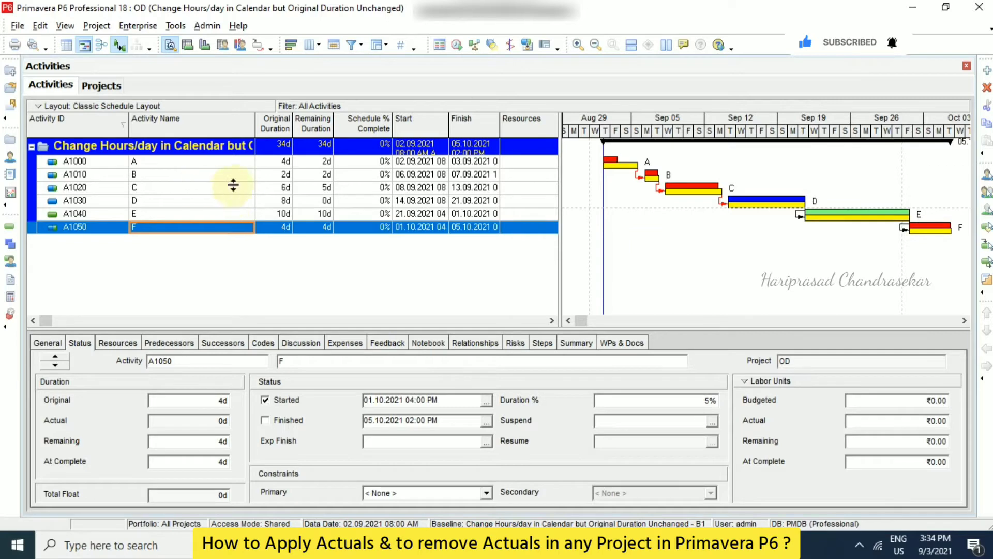
{"action": "left_click", "coordinate": [150, 200]}
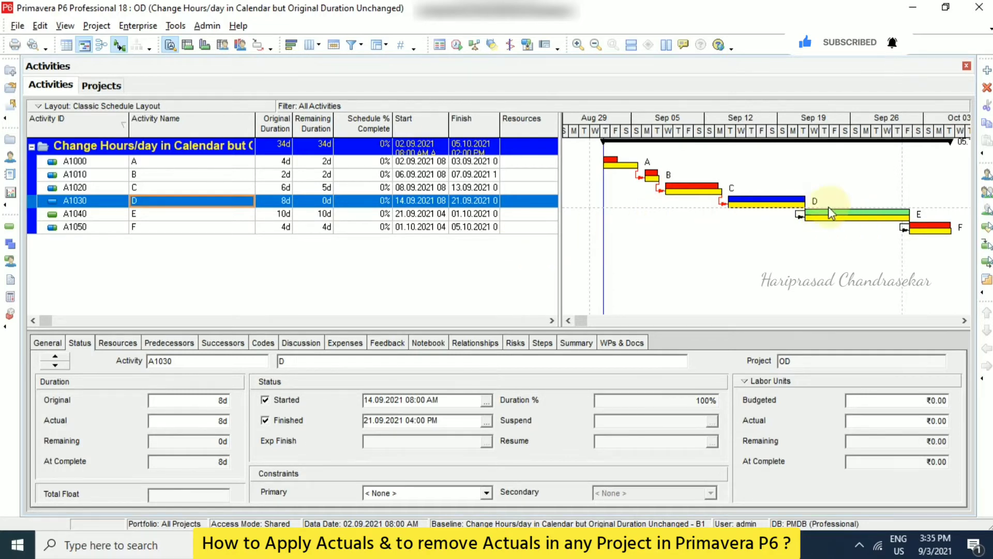
{"action": "left_click", "coordinate": [281, 213]}
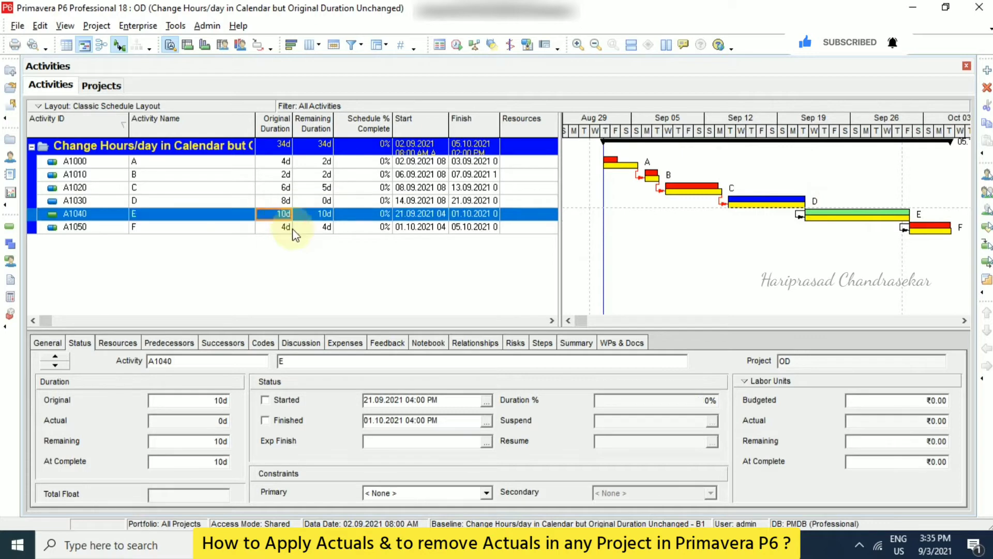
- Cancel scheduling, then set project OD's Data Date to 02.09.2021 12:00 AM on the Dates tab
{"action": "left_click", "coordinate": [457, 48]}
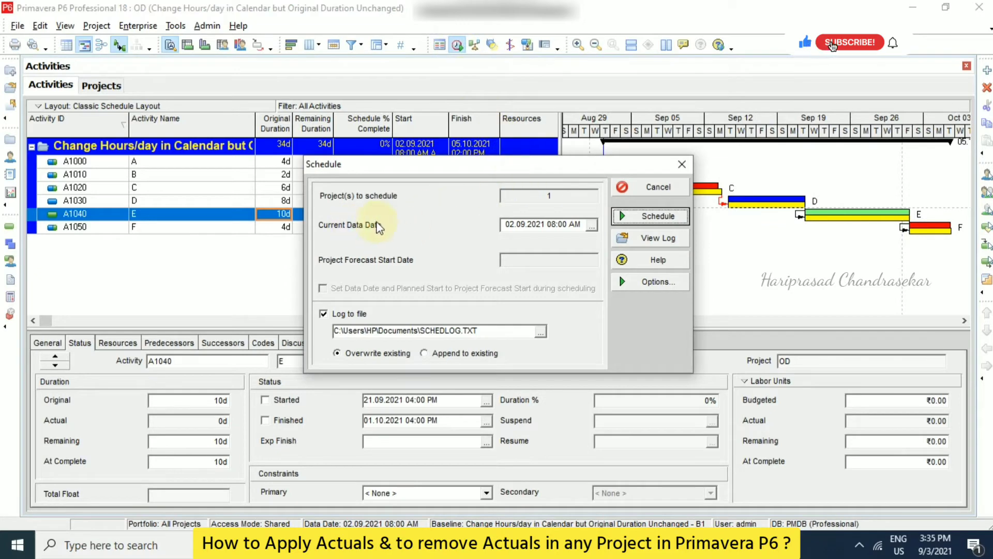
{"action": "left_click", "coordinate": [653, 187]}
{"action": "left_click", "coordinate": [109, 87]}
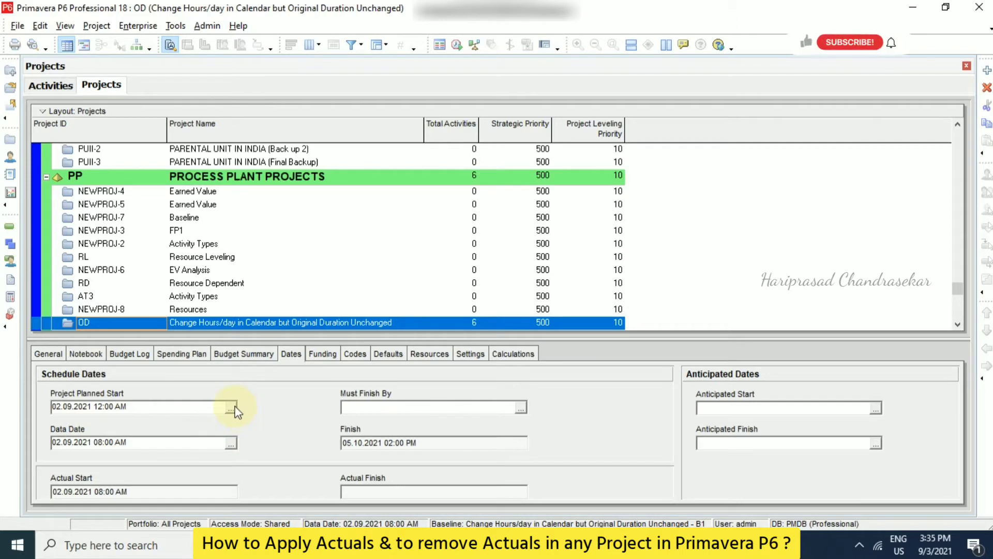
{"action": "left_click", "coordinate": [231, 446]}
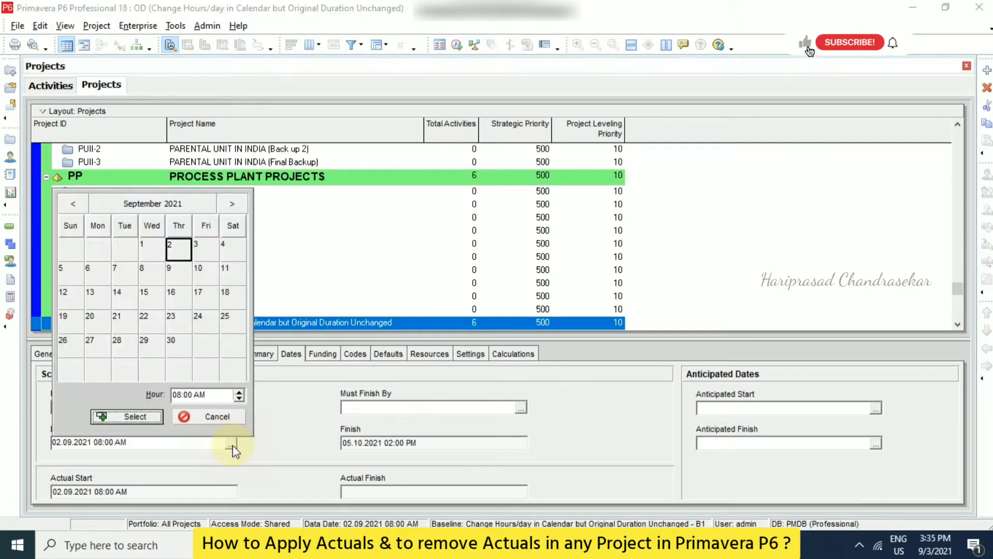
{"action": "left_click", "coordinate": [238, 399]}
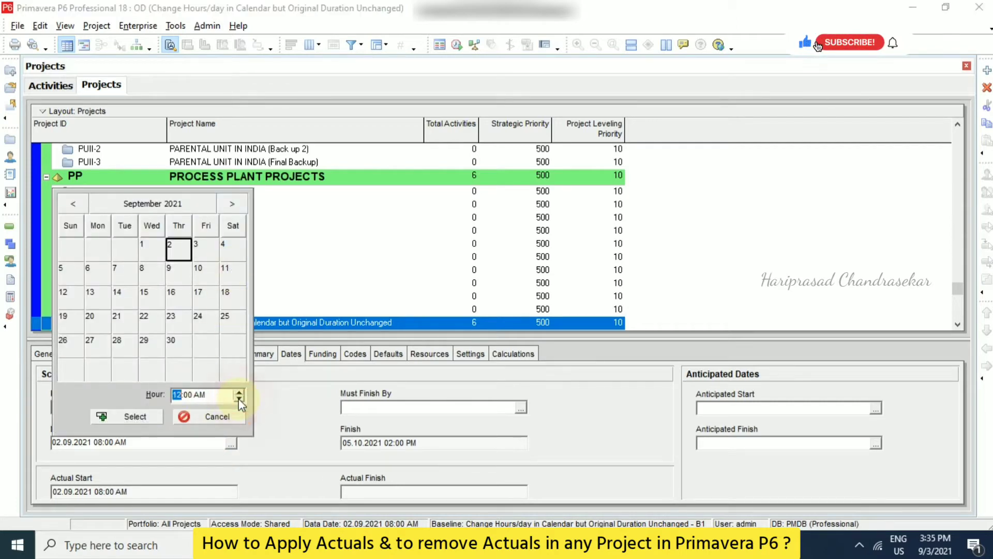
{"action": "left_click", "coordinate": [133, 416]}
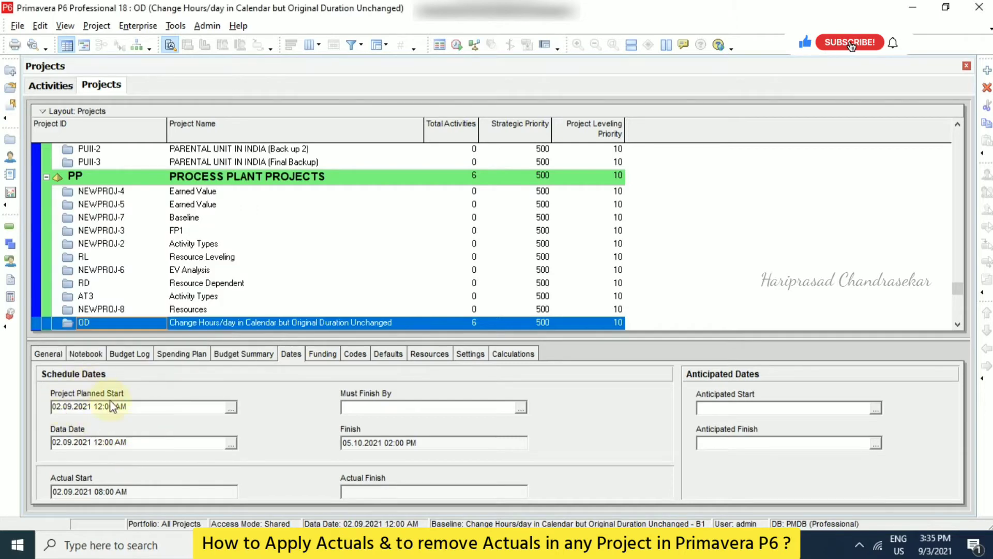
{"action": "left_click", "coordinate": [132, 441]}
{"action": "left_click", "coordinate": [51, 85]}
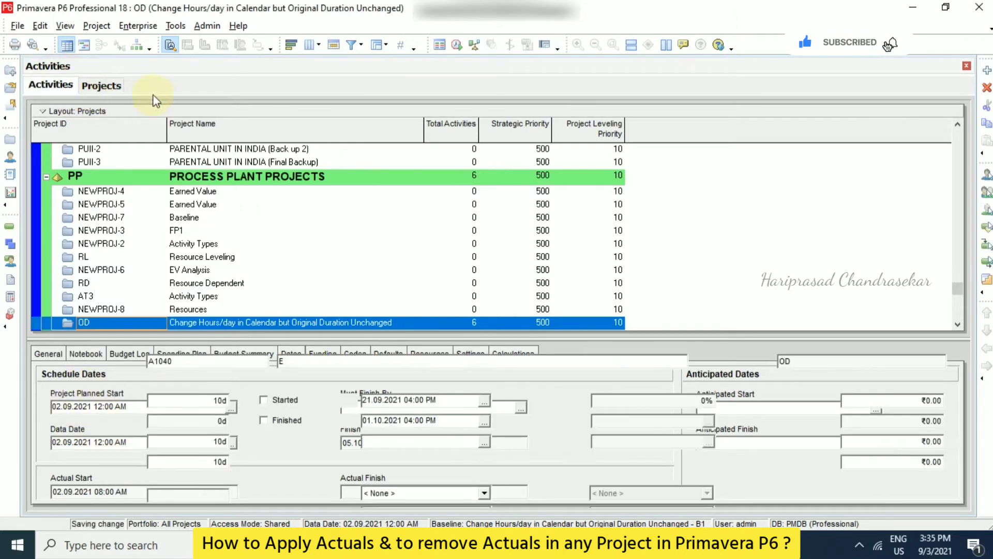
- Run Schedule (F9) at the 02.09.2021 data date and zoom the Gantt chart in
{"action": "left_click", "coordinate": [450, 45]}
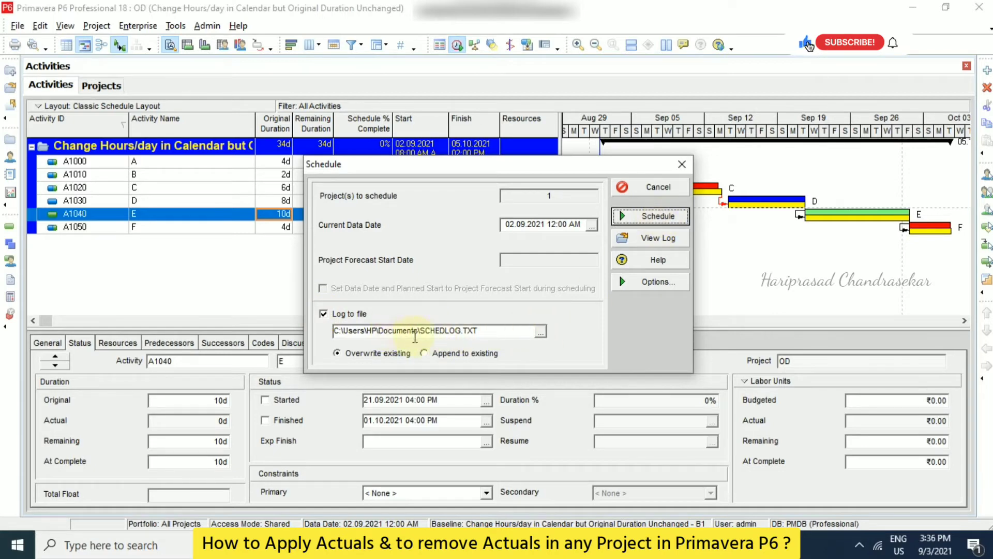
{"action": "left_click", "coordinate": [654, 216]}
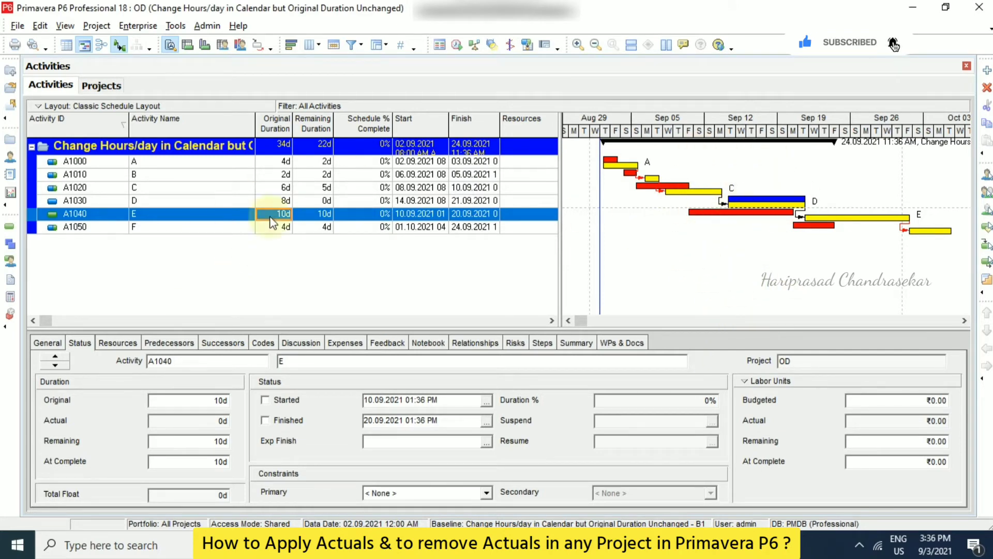
{"action": "left_click", "coordinate": [577, 46]}
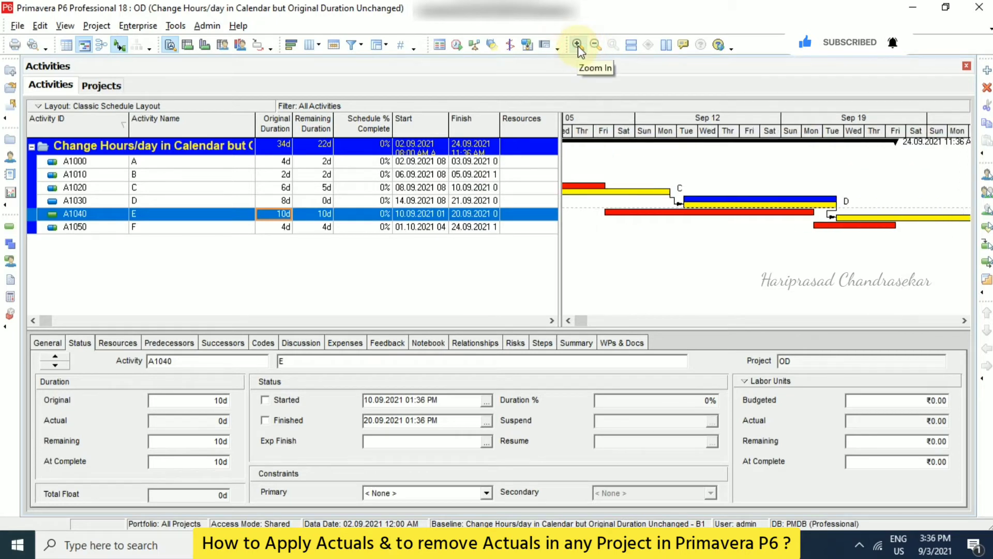
{"action": "mouse_move", "coordinate": [582, 319]}
{"action": "left_mouse_down"}
{"action": "mouse_move", "coordinate": [658, 317]}
{"action": "mouse_move", "coordinate": [577, 321]}
{"action": "left_mouse_up"}
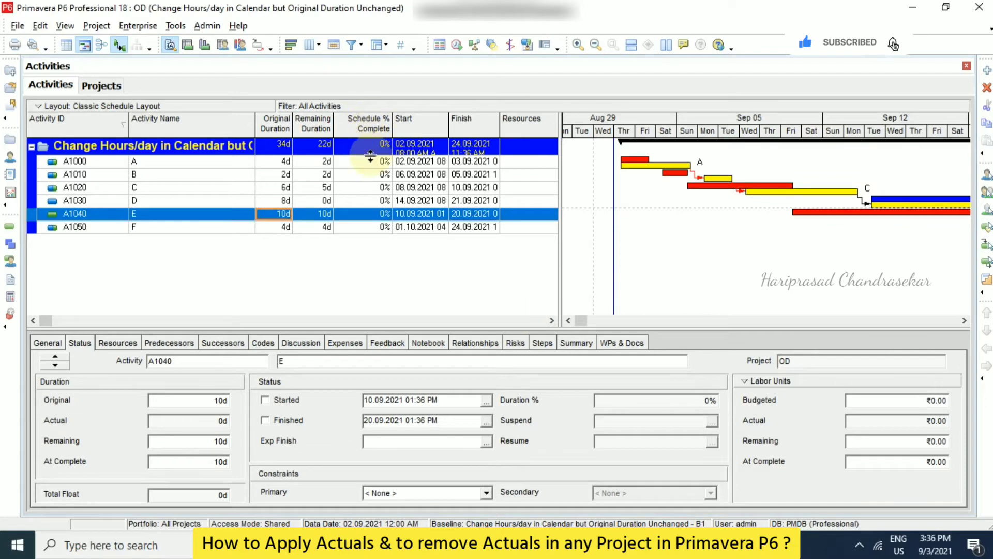
- In the Schedule dialog, pick 20.09.2021 as the Current Data Date and reschedule
{"action": "left_click", "coordinate": [458, 45]}
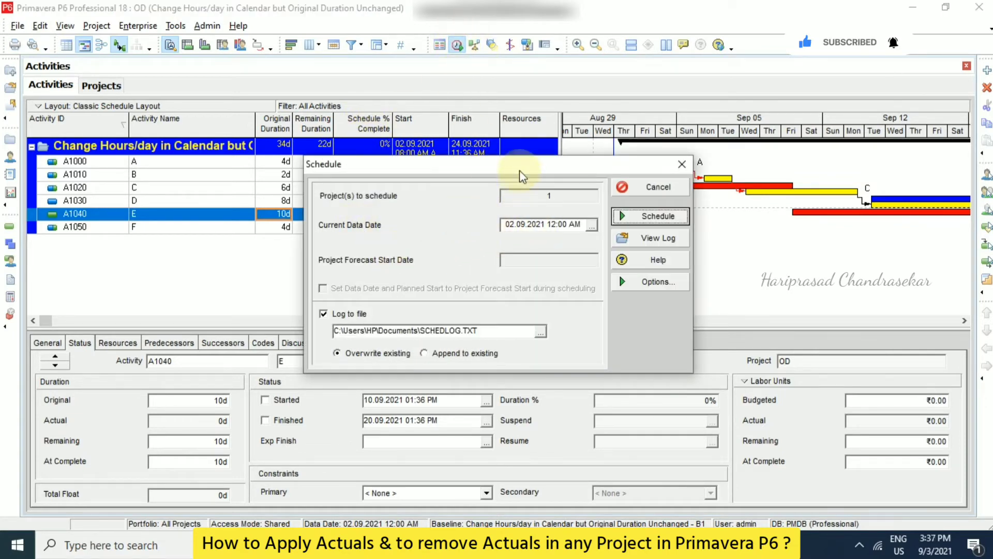
{"action": "left_click_drag", "start_coordinate": [527, 165], "coordinate": [567, 151]}
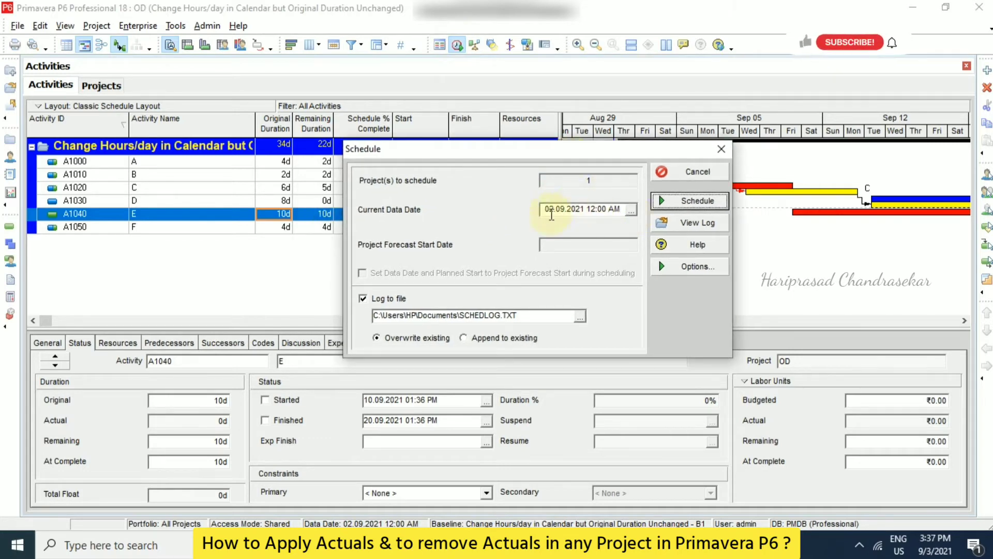
{"action": "left_click", "coordinate": [631, 210]}
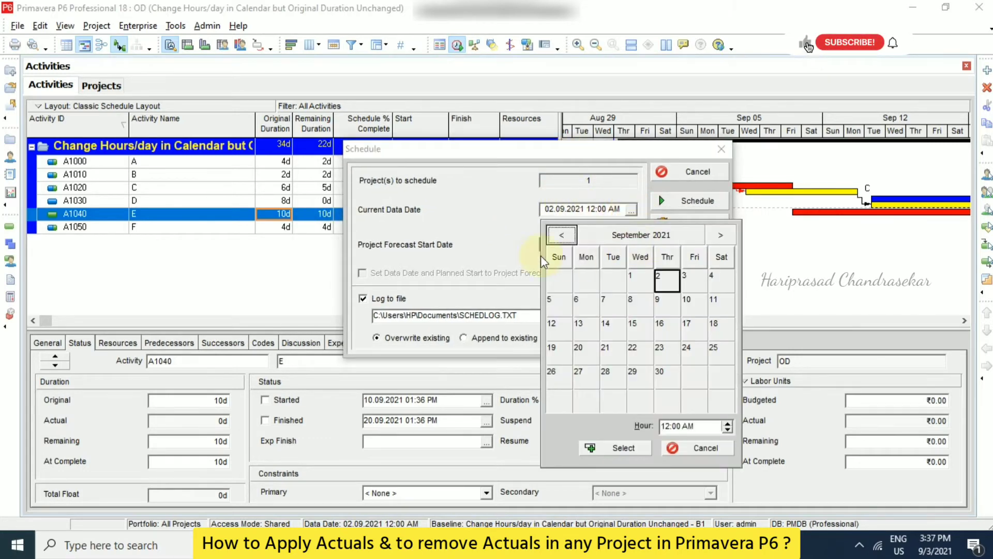
{"action": "left_click", "coordinate": [608, 379]}
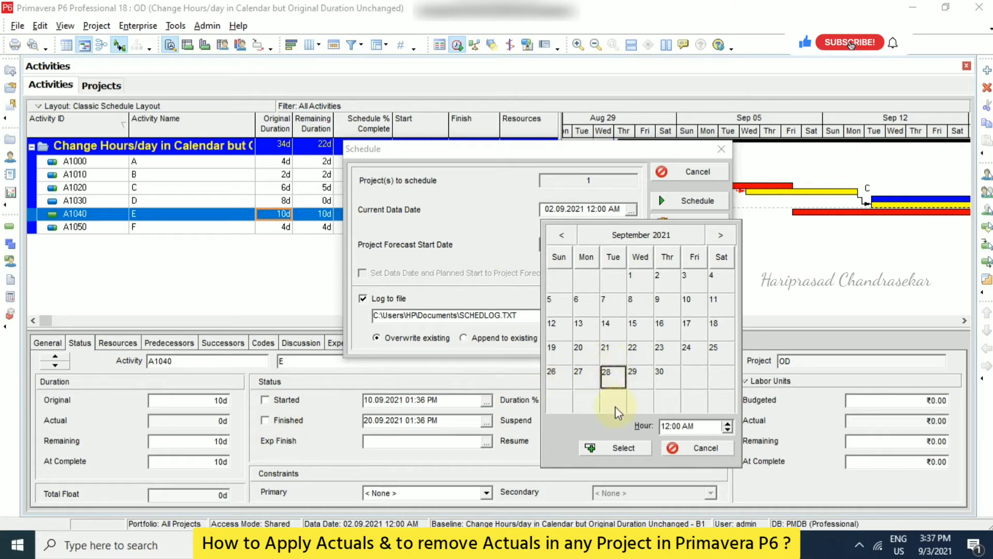
{"action": "left_click", "coordinate": [584, 351]}
{"action": "left_click", "coordinate": [622, 448]}
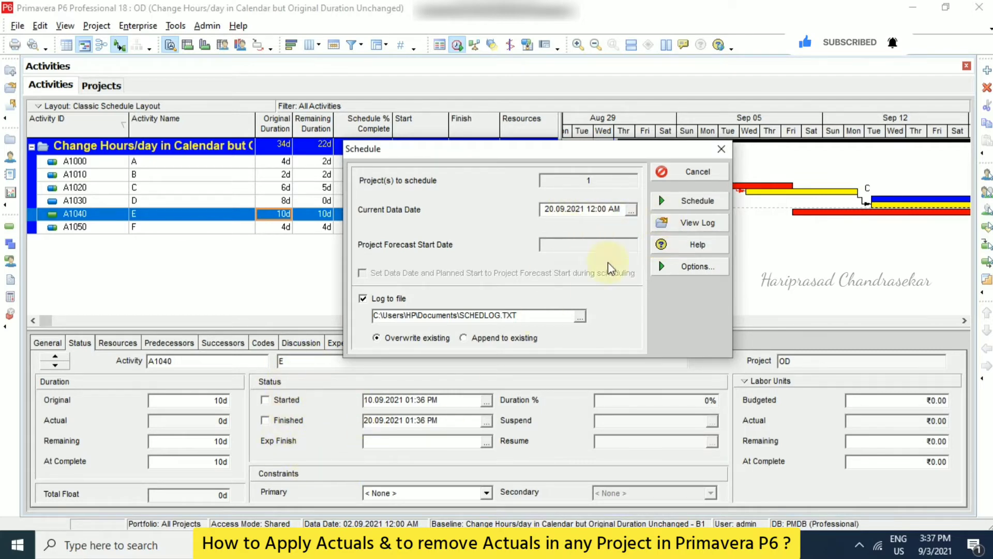
{"action": "left_click", "coordinate": [691, 200]}
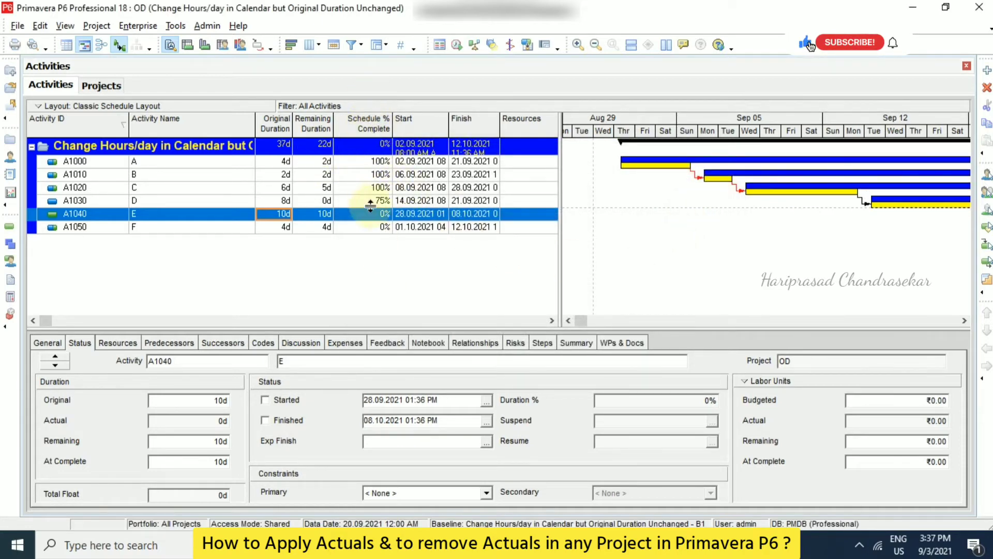
{"action": "left_click", "coordinate": [963, 320]}
{"action": "left_click", "coordinate": [963, 321]}
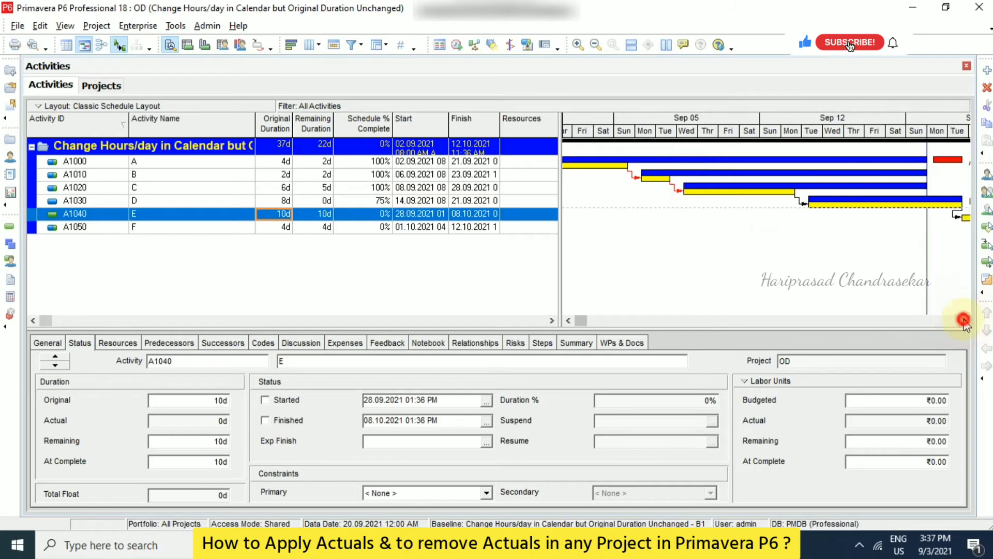
{"action": "left_click", "coordinate": [963, 321]}
{"action": "left_click", "coordinate": [964, 321]}
- Scroll the Gantt chart right to see the later weeks of the schedule
{"action": "left_click", "coordinate": [964, 320]}
{"action": "left_click", "coordinate": [964, 320]}
{"action": "left_click", "coordinate": [964, 320]}
{"action": "left_click", "coordinate": [964, 320]}
{"action": "left_click", "coordinate": [965, 320]}
{"action": "left_click", "coordinate": [966, 320]}
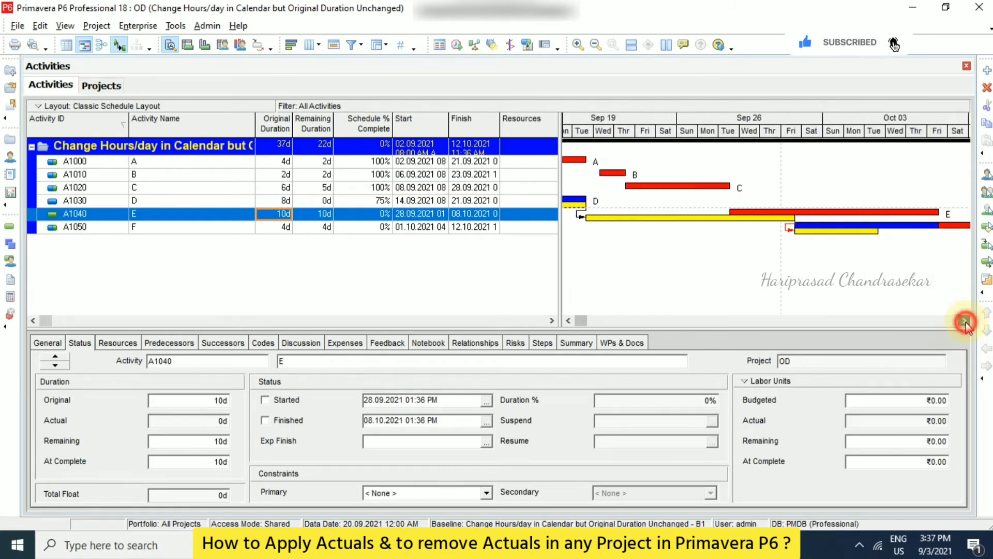
{"action": "left_click", "coordinate": [965, 321]}
{"action": "left_click", "coordinate": [964, 321]}
{"action": "left_click", "coordinate": [964, 321]}
{"action": "left_click", "coordinate": [964, 320]}
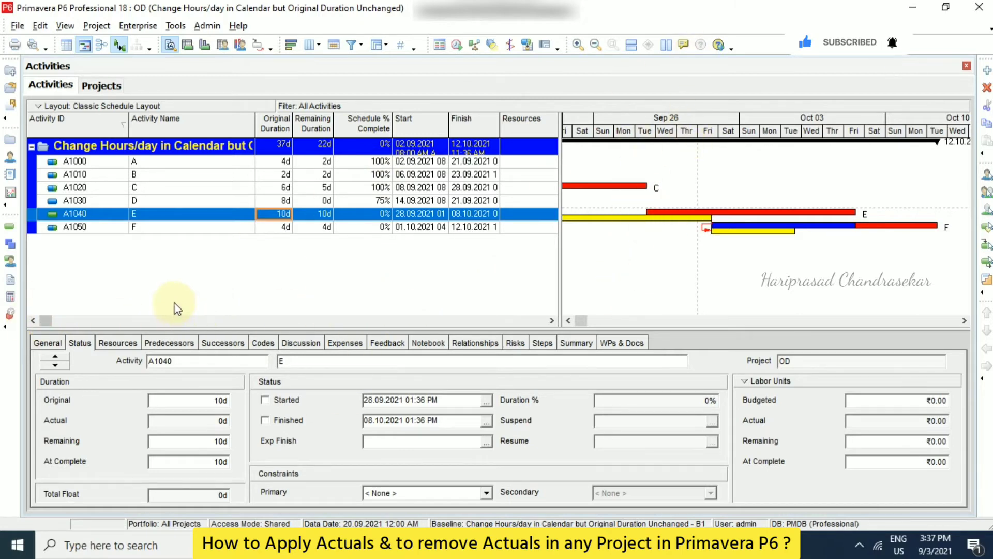
- Create a new global change from Tools > Global Change
{"action": "left_click", "coordinate": [176, 26]}
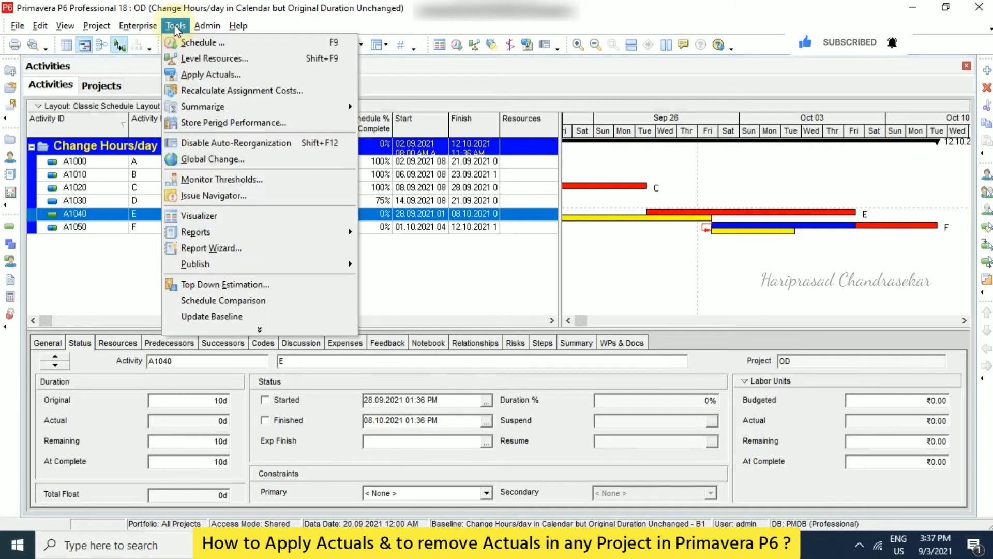
{"action": "left_click", "coordinate": [225, 164]}
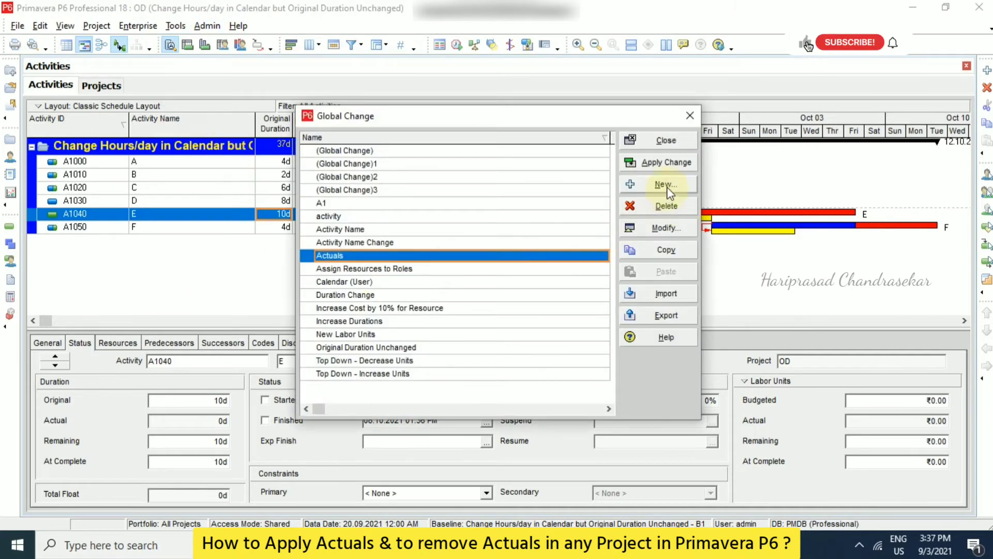
{"action": "left_click", "coordinate": [668, 187]}
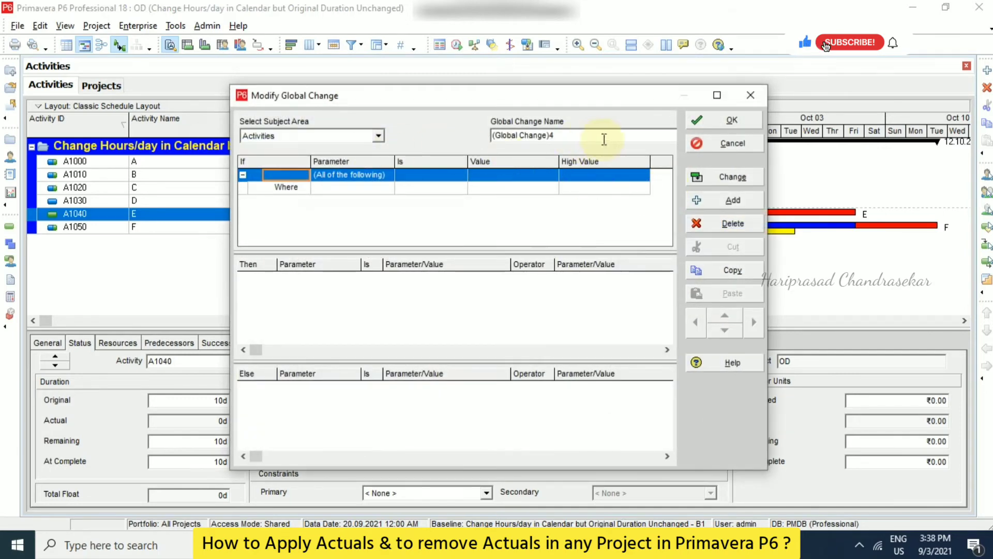
- Name the global change 'Apply Actuals Removal' and set its condition field to Activity Status
{"action": "double_click", "coordinate": [604, 139]}
{"action": "type", "text": "Apply Actuals Removal"}
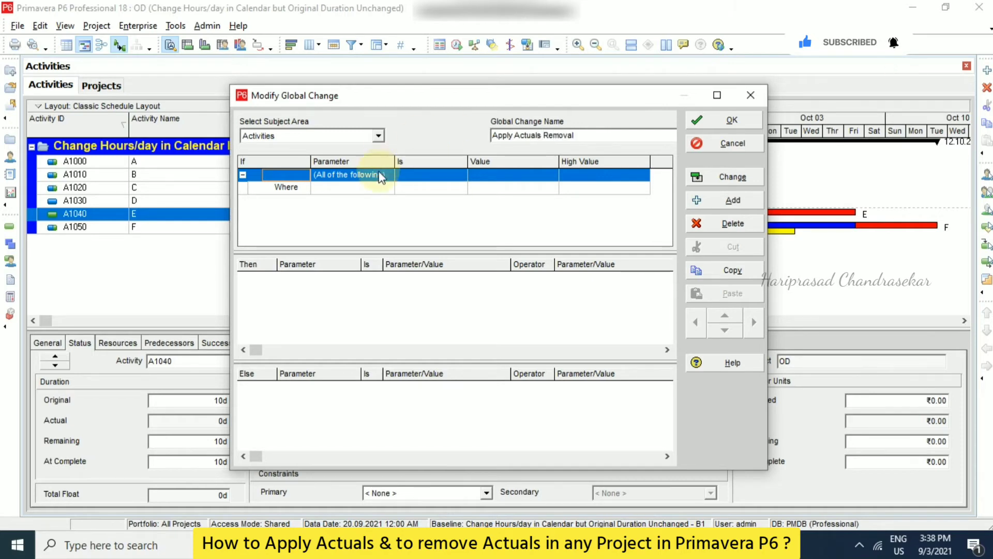
{"action": "left_click", "coordinate": [377, 189]}
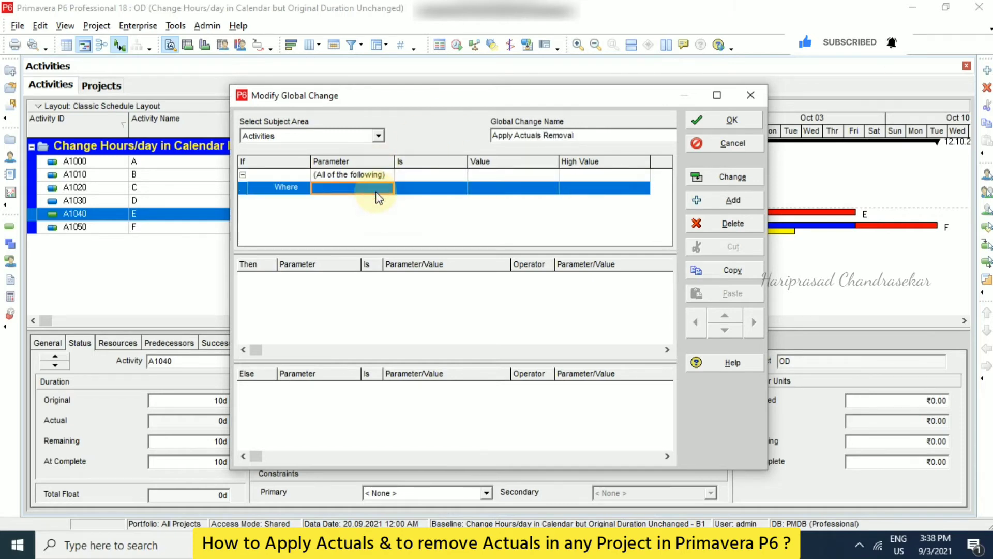
{"action": "left_click", "coordinate": [378, 194]}
{"action": "left_click", "coordinate": [386, 190]}
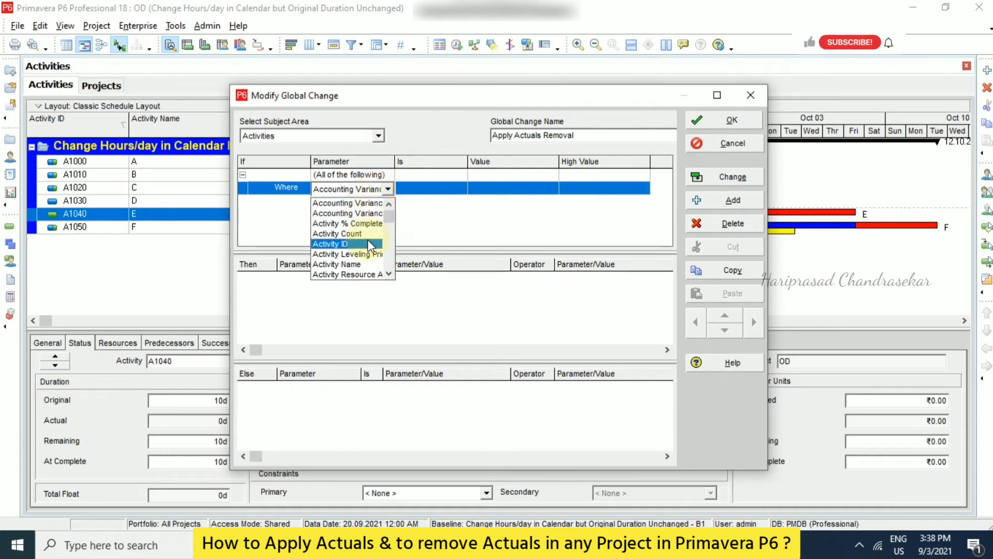
{"action": "scroll", "coordinate": [370, 247], "scroll_direction": "down", "scroll_amount": 1}
{"action": "scroll", "coordinate": [370, 247], "scroll_direction": "down", "scroll_amount": 1}
{"action": "left_click", "coordinate": [373, 229]}
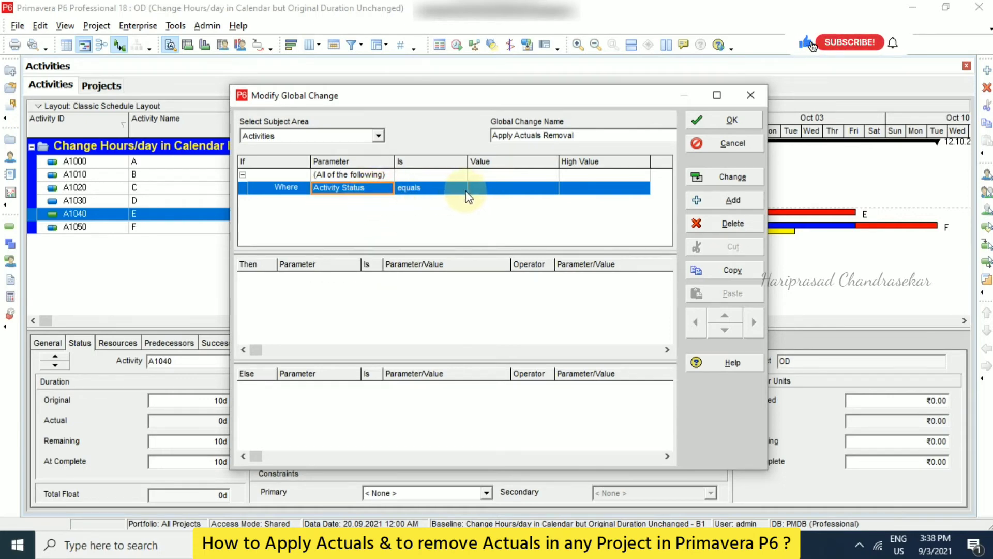
- Finish the condition as 'is not equal to' Not Started
{"action": "left_click_drag", "start_coordinate": [565, 95], "coordinate": [709, 67]}
{"action": "left_click", "coordinate": [600, 159]}
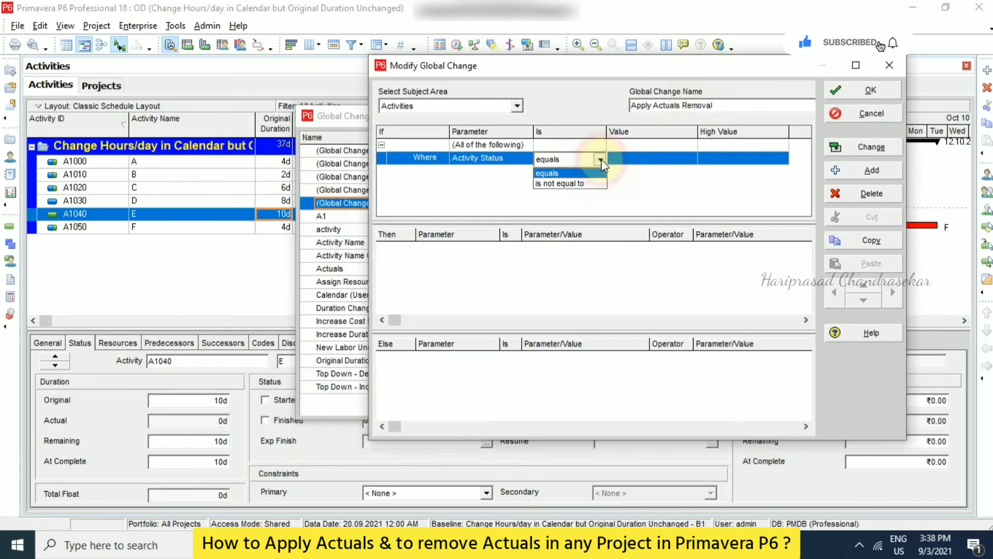
{"action": "left_click", "coordinate": [559, 183]}
{"action": "left_click", "coordinate": [649, 158]}
{"action": "left_click", "coordinate": [679, 155]}
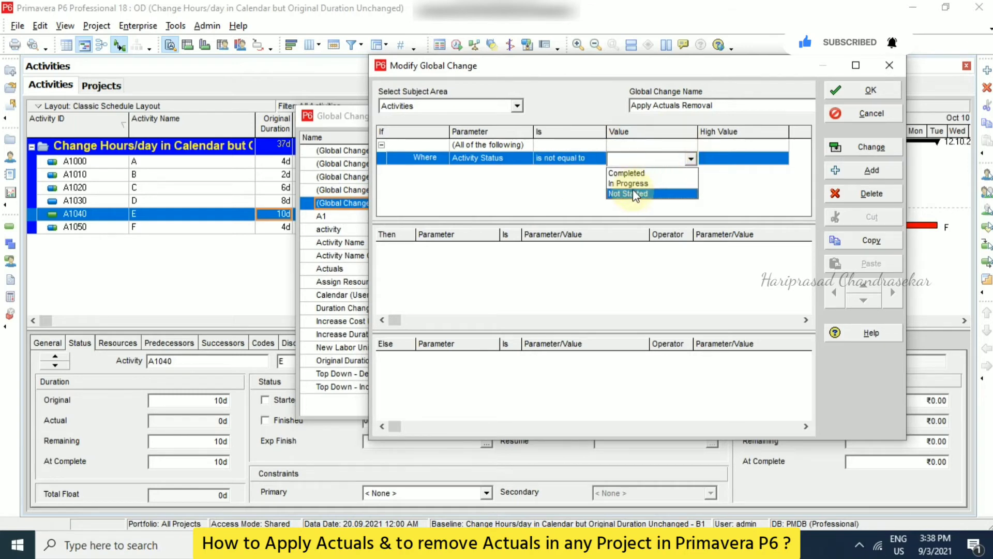
{"action": "left_click", "coordinate": [633, 193]}
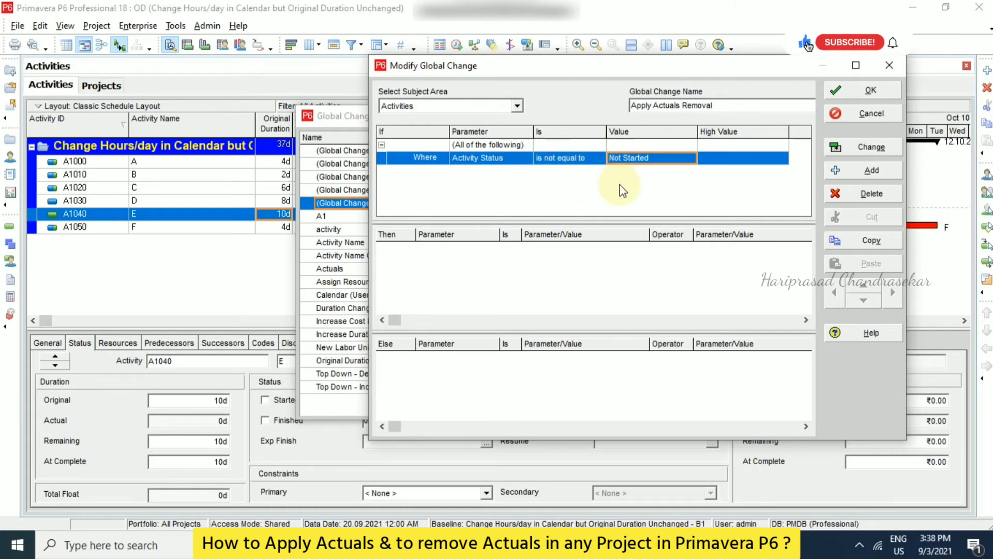
- Add a Then action setting Activity Status to Not Started
{"action": "left_click", "coordinate": [497, 284]}
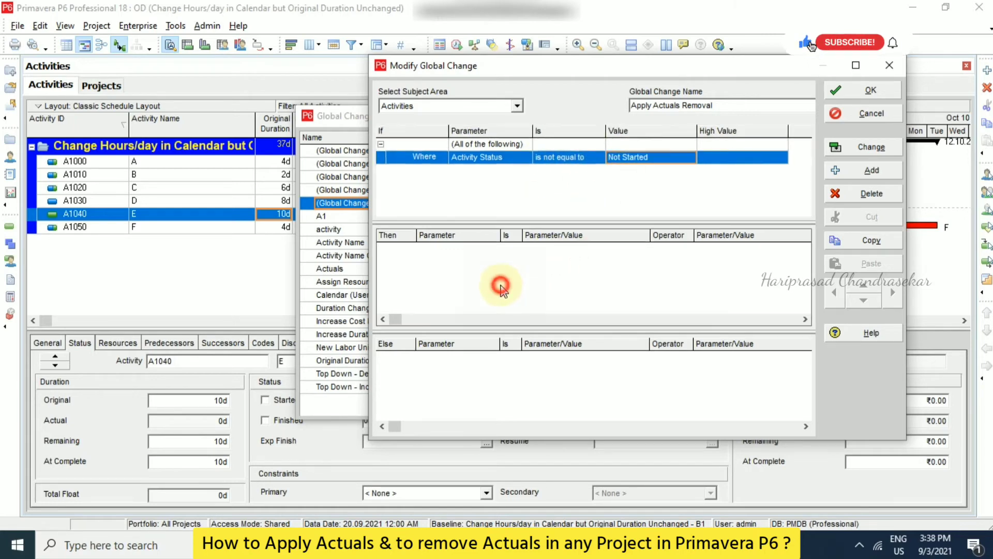
{"action": "left_click", "coordinate": [879, 179]}
{"action": "left_click", "coordinate": [477, 249]}
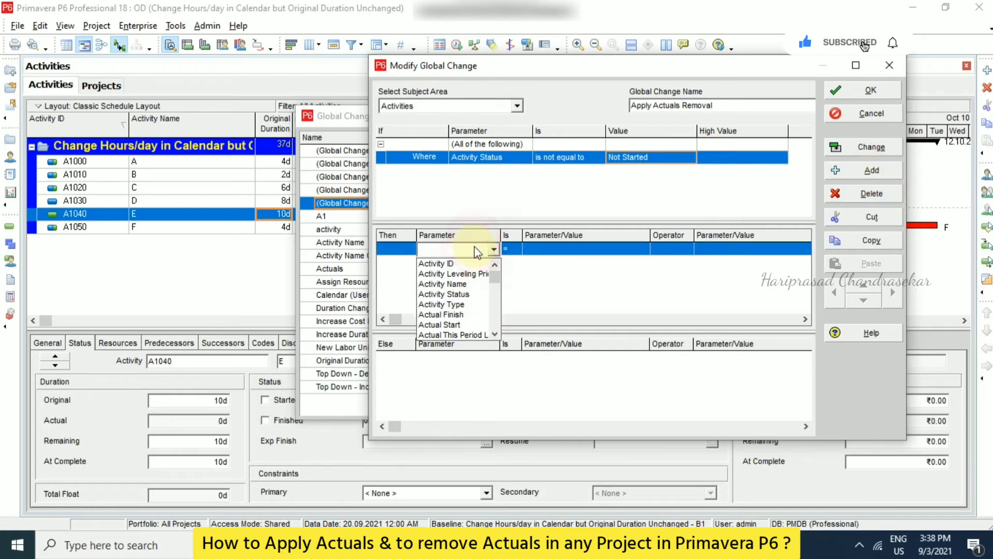
{"action": "key", "text": "Down"}
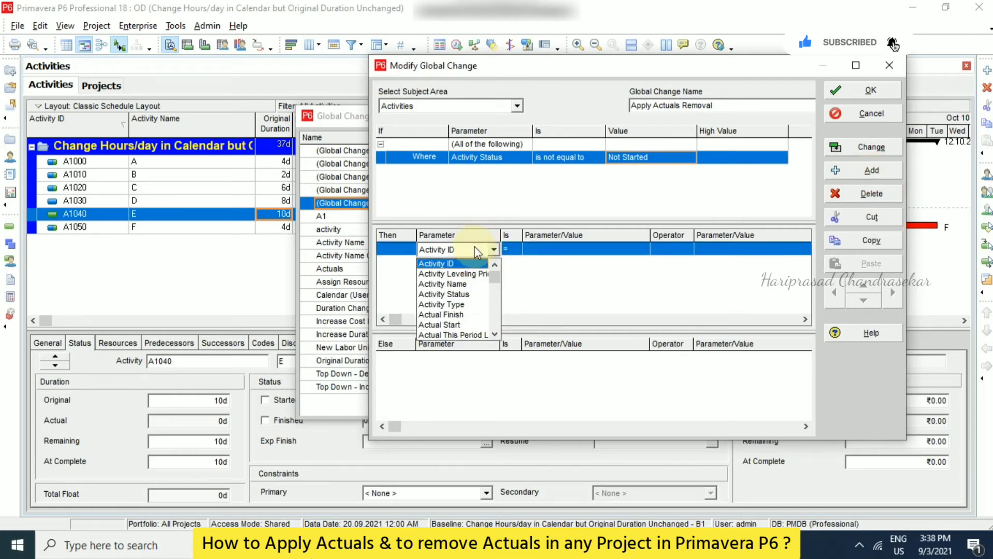
{"action": "key", "text": "Down"}
{"action": "key", "text": "Down"}
{"action": "key", "text": "Down"}
{"action": "key", "text": "Return"}
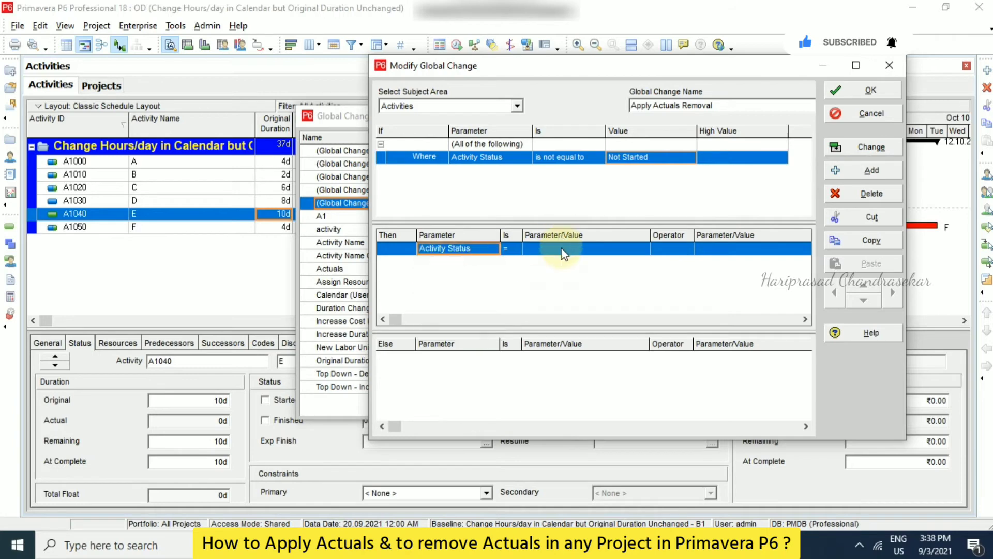
{"action": "left_click", "coordinate": [595, 250]}
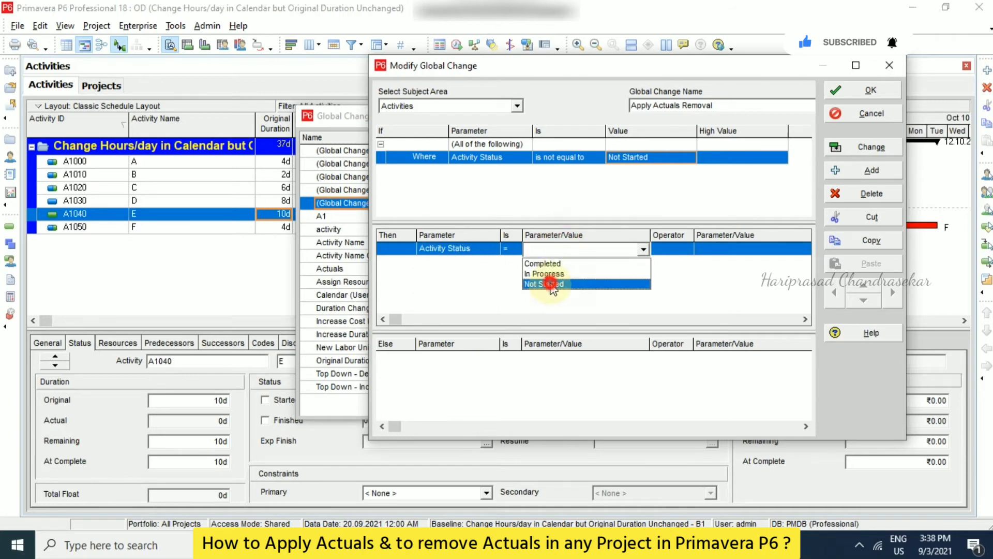
{"action": "left_click", "coordinate": [550, 283]}
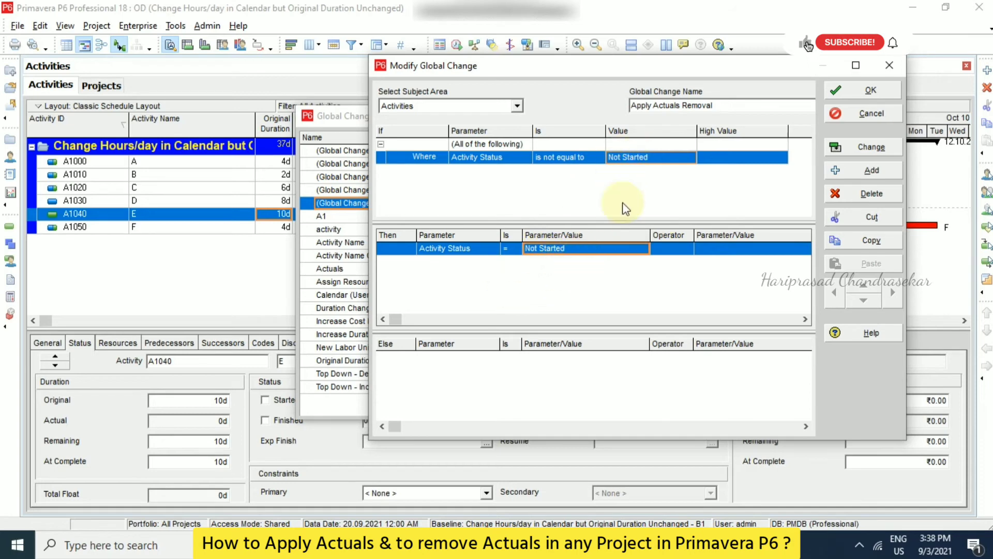
- Apply and commit Apply Actuals Removal without saving the log, resetting A1000–A1050 to Not Started
{"action": "left_click", "coordinate": [873, 91]}
{"action": "left_click_drag", "start_coordinate": [620, 116], "coordinate": [821, 89]}
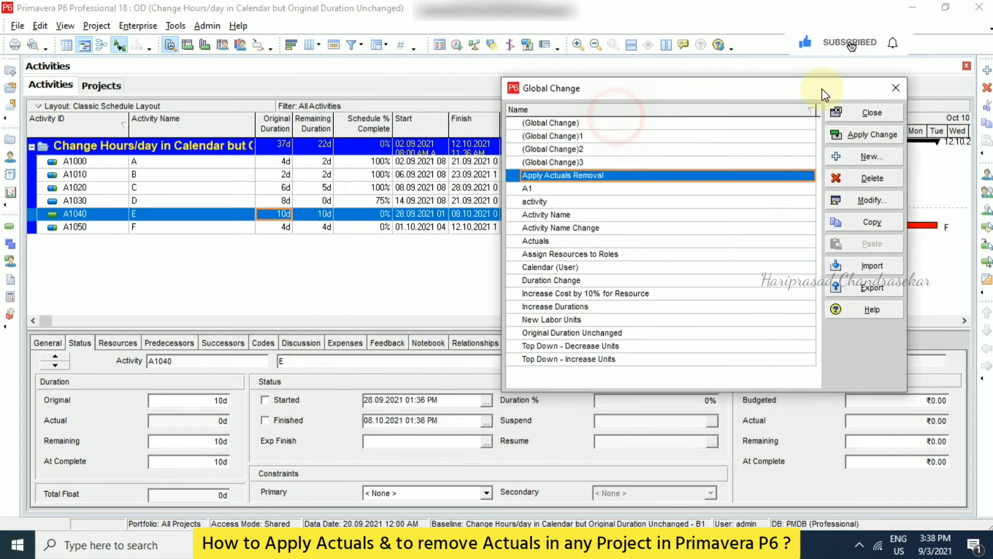
{"action": "left_click", "coordinate": [872, 134]}
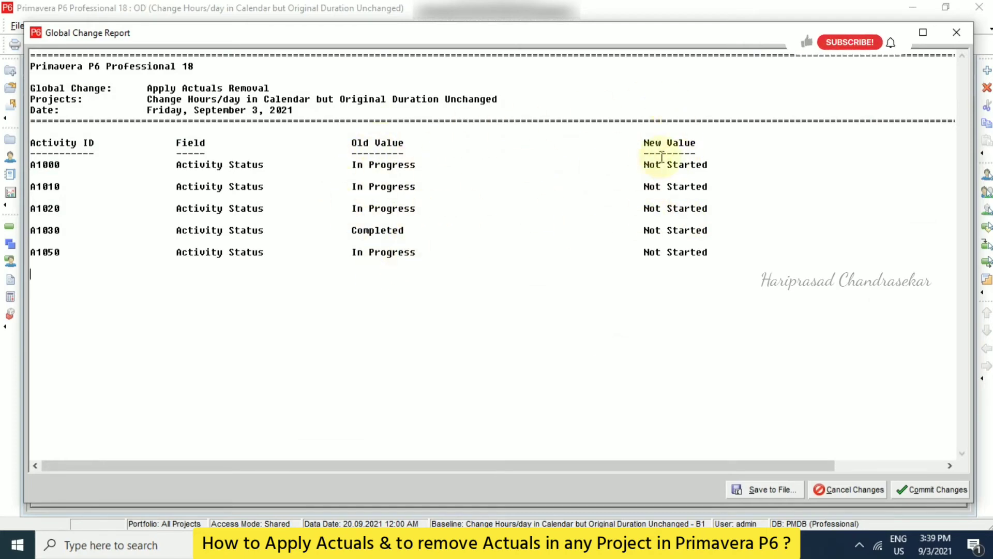
{"action": "left_click", "coordinate": [934, 490]}
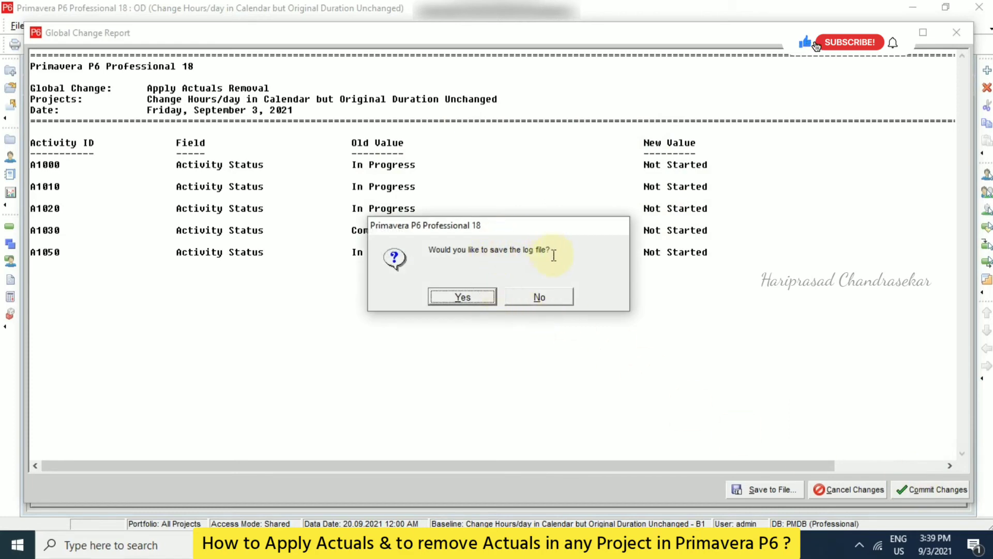
{"action": "left_click", "coordinate": [539, 297]}
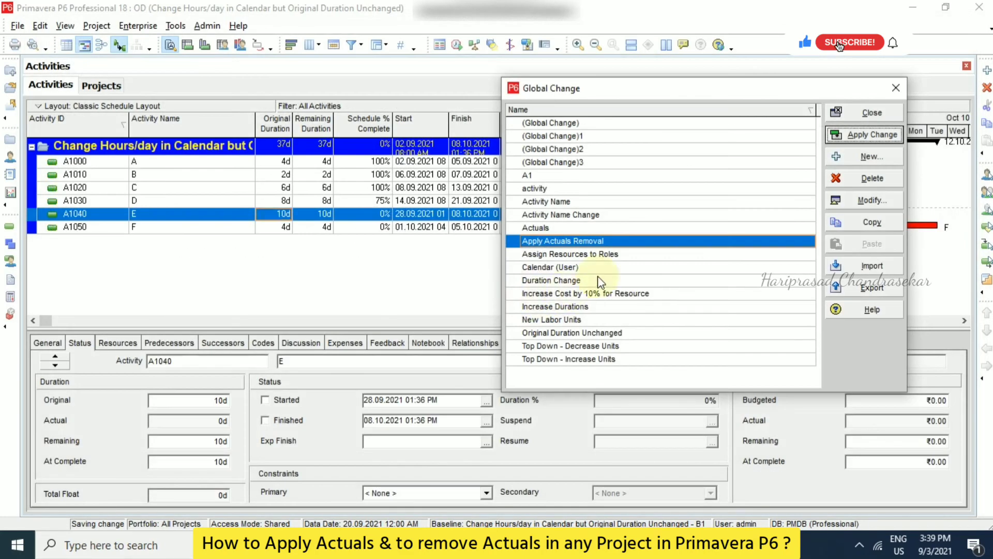
{"action": "left_click", "coordinate": [881, 118]}
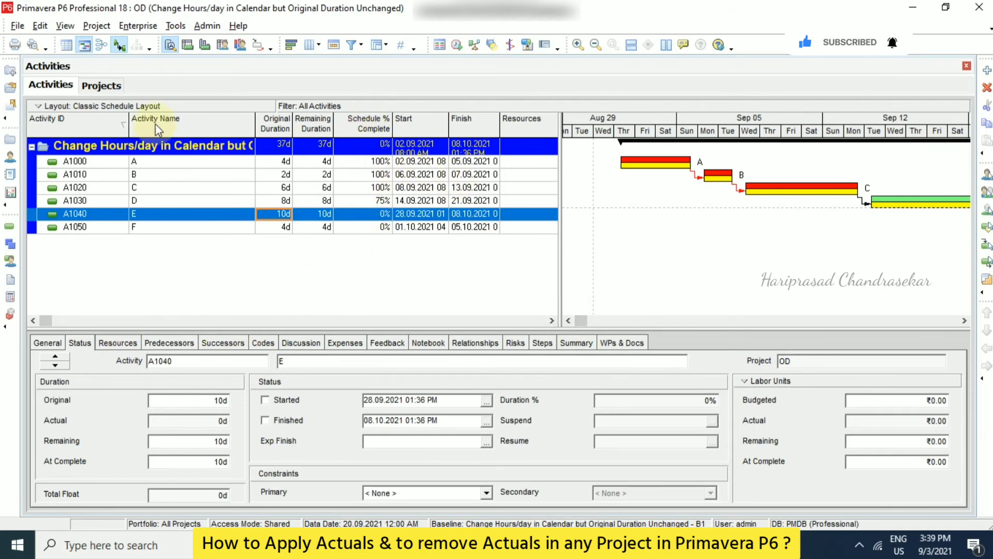
- Set project OD's Data Date back to 2 September 2021, then return to Activities
{"action": "left_click", "coordinate": [101, 86]}
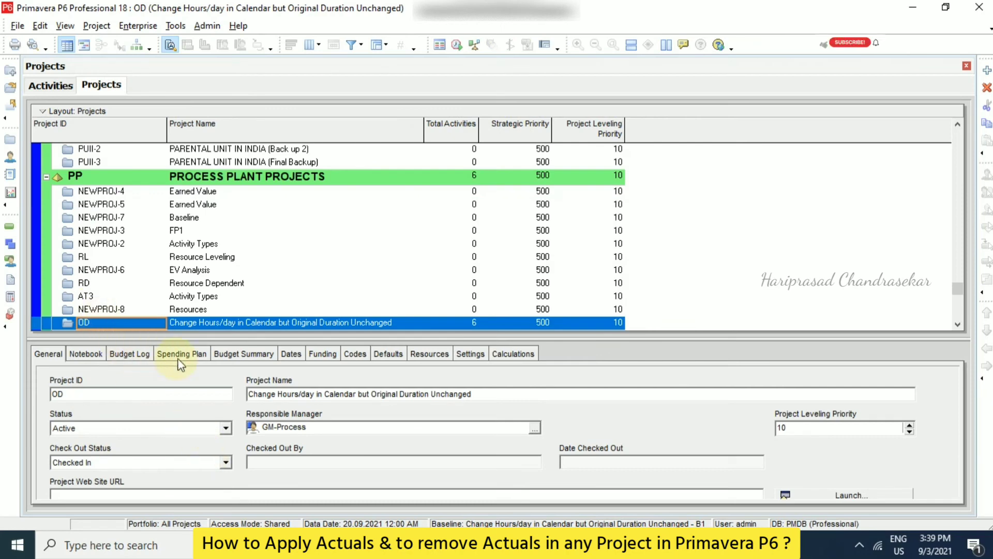
{"action": "left_click", "coordinate": [292, 351]}
{"action": "left_click", "coordinate": [231, 445]}
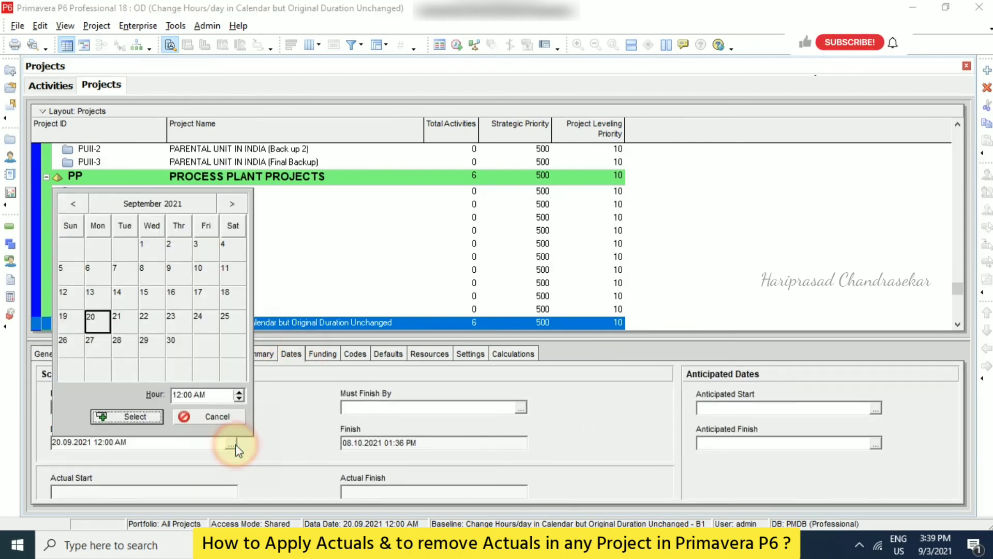
{"action": "left_click", "coordinate": [174, 249]}
{"action": "left_click", "coordinate": [132, 417]}
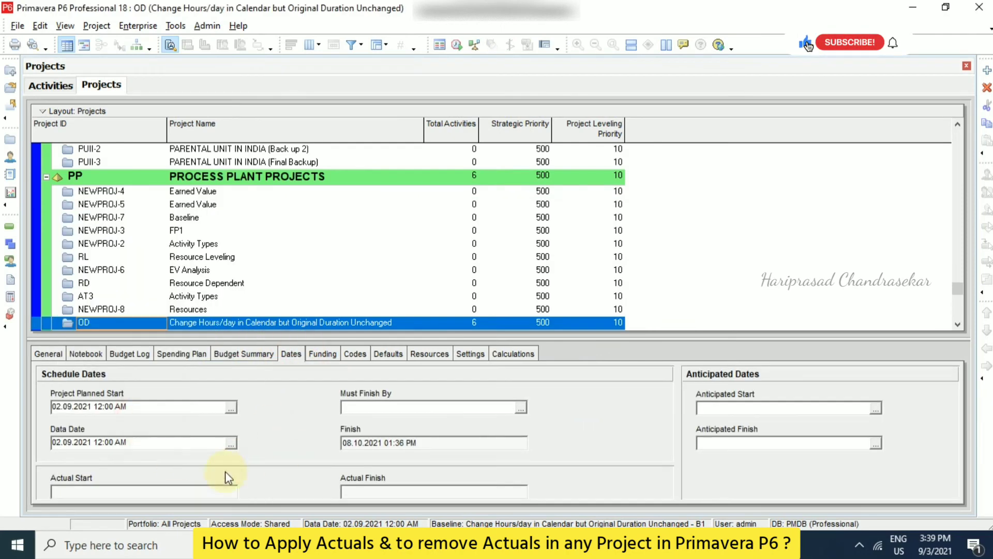
{"action": "left_click", "coordinate": [68, 85]}
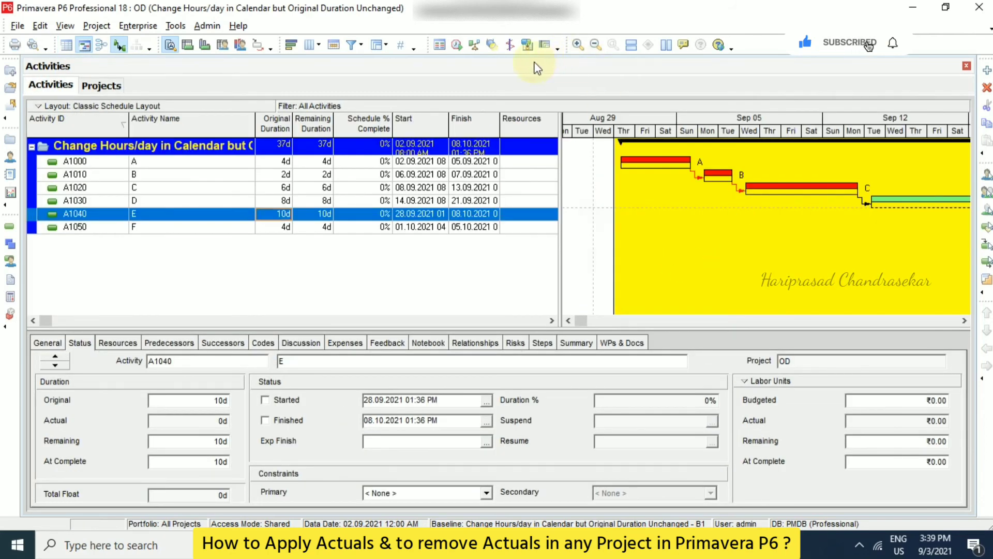
- Turn off Progress Spotlight so the yellow highlight disappears from the OD Gantt chart
{"action": "left_click", "coordinate": [492, 45]}
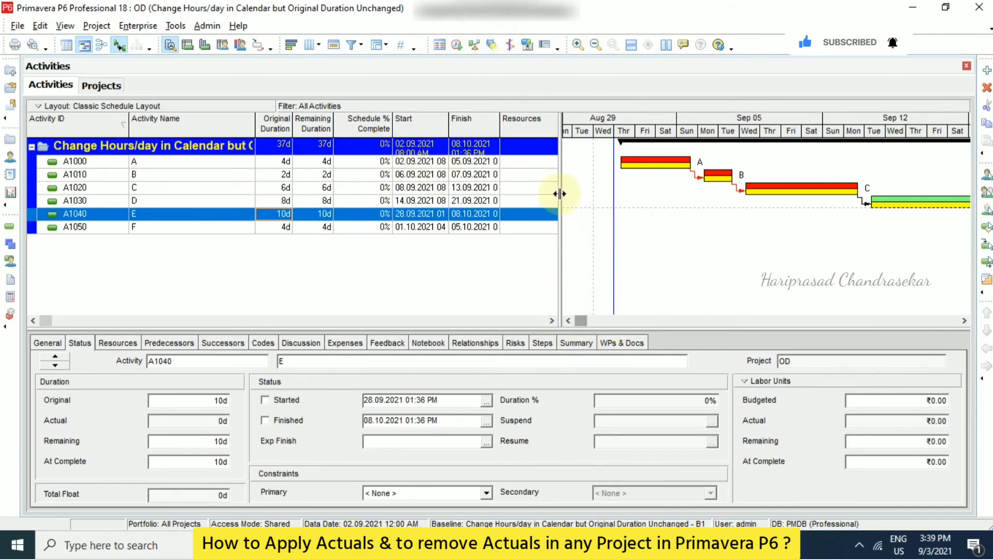
- Reschedule project OD from the 02.09.2021 data date, giving 34d finishing 05.10.2021
{"action": "left_click", "coordinate": [458, 45]}
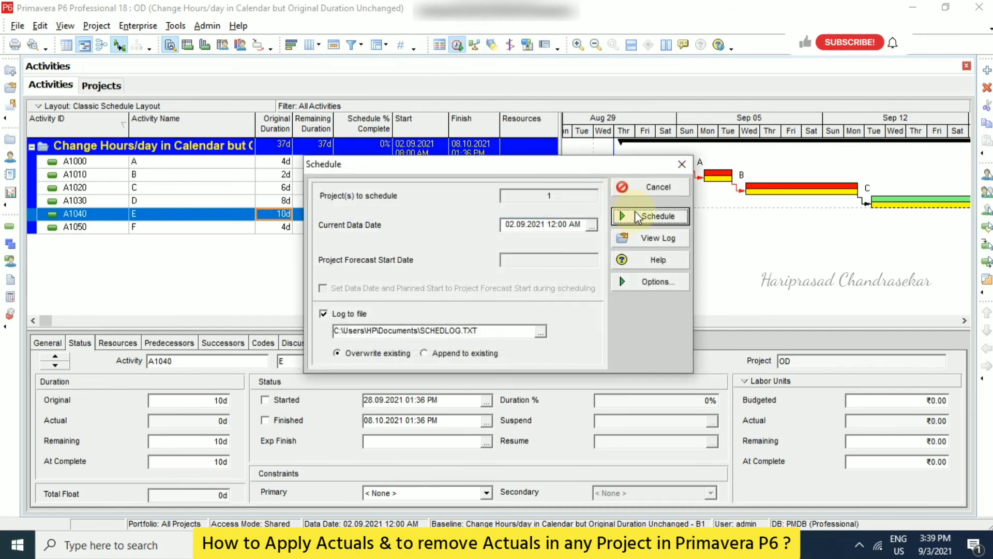
{"action": "left_click", "coordinate": [646, 216]}
{"action": "left_click_drag", "start_coordinate": [586, 321], "coordinate": [568, 311]}
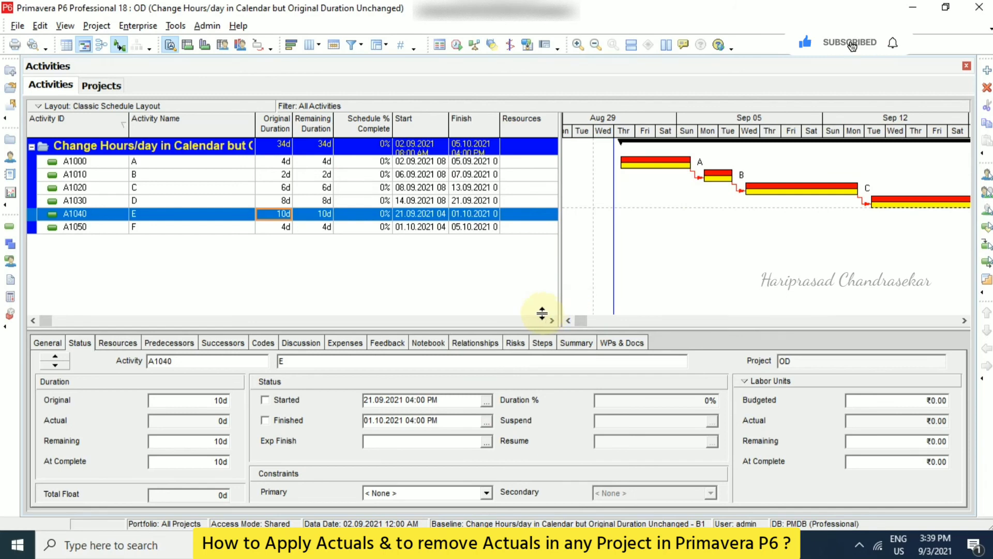